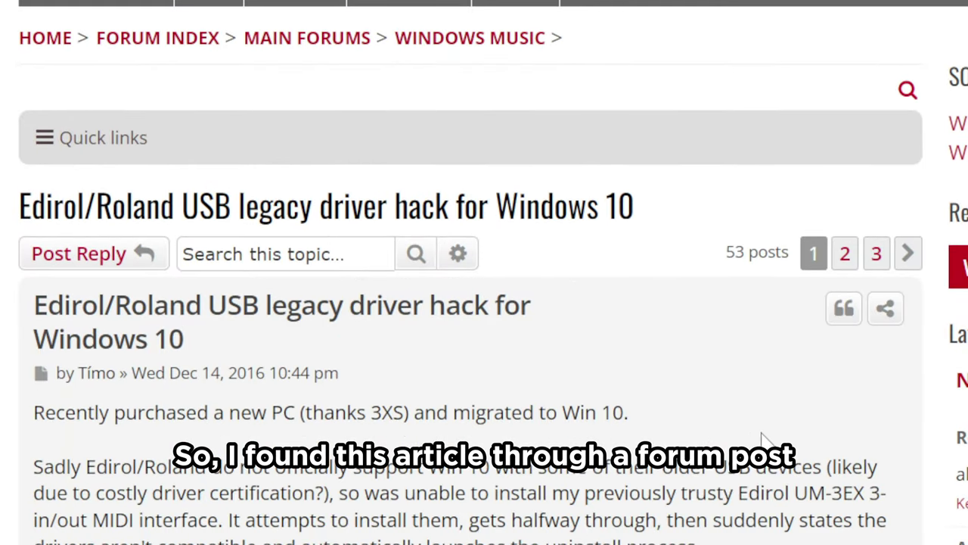
Read through the forum post describing the SonicCell driver hack
{"action": "scroll", "coordinate": [780, 405], "scroll_direction": "down", "scroll_amount": 13}
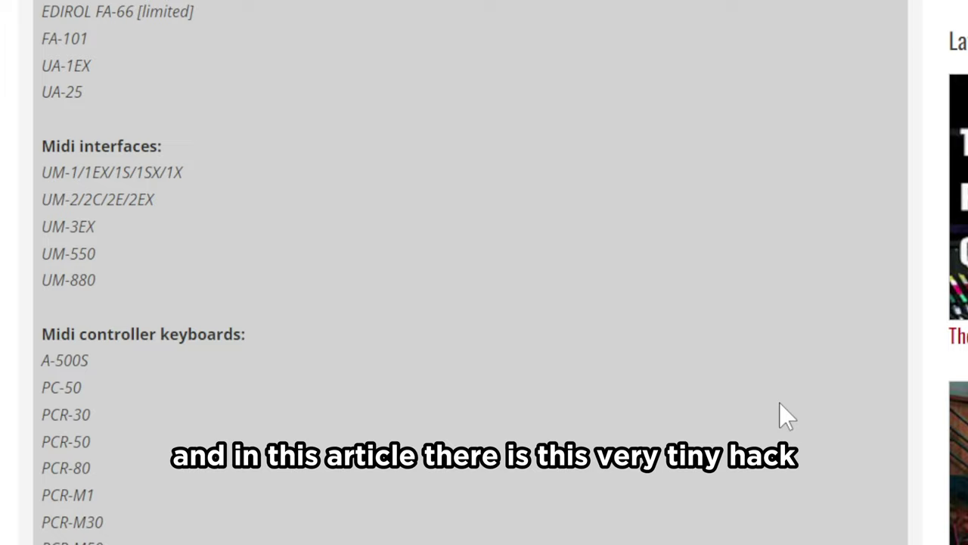
{"action": "scroll", "coordinate": [764, 412], "scroll_direction": "down", "scroll_amount": 3}
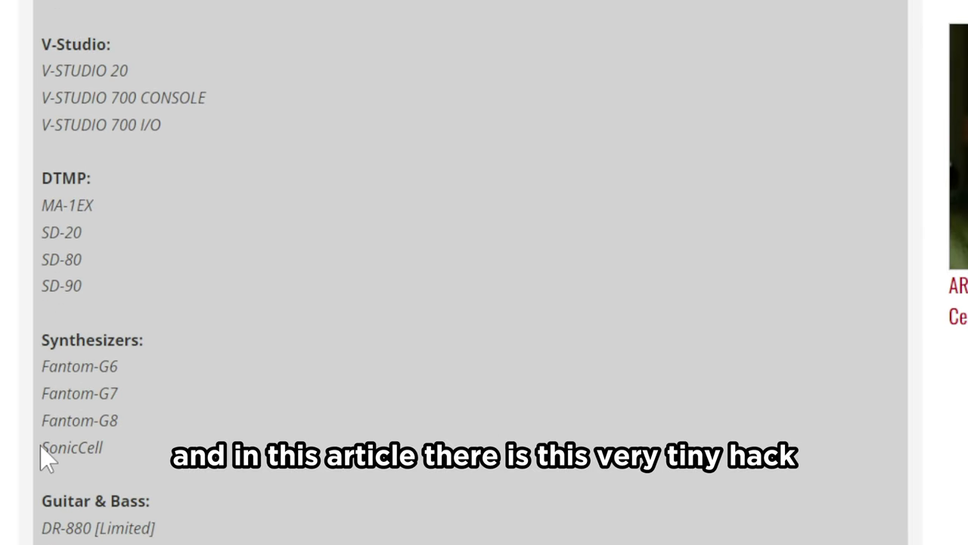
{"action": "left_click_drag", "start_coordinate": [40, 445], "coordinate": [230, 446]}
{"action": "scroll", "coordinate": [609, 333], "scroll_direction": "down", "scroll_amount": 9}
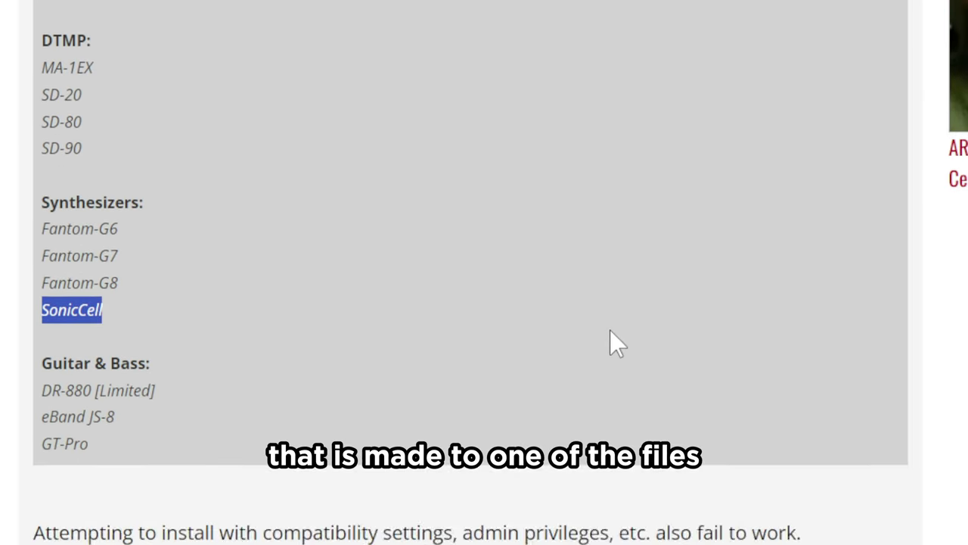
{"action": "scroll", "coordinate": [630, 313], "scroll_direction": "down", "scroll_amount": 17}
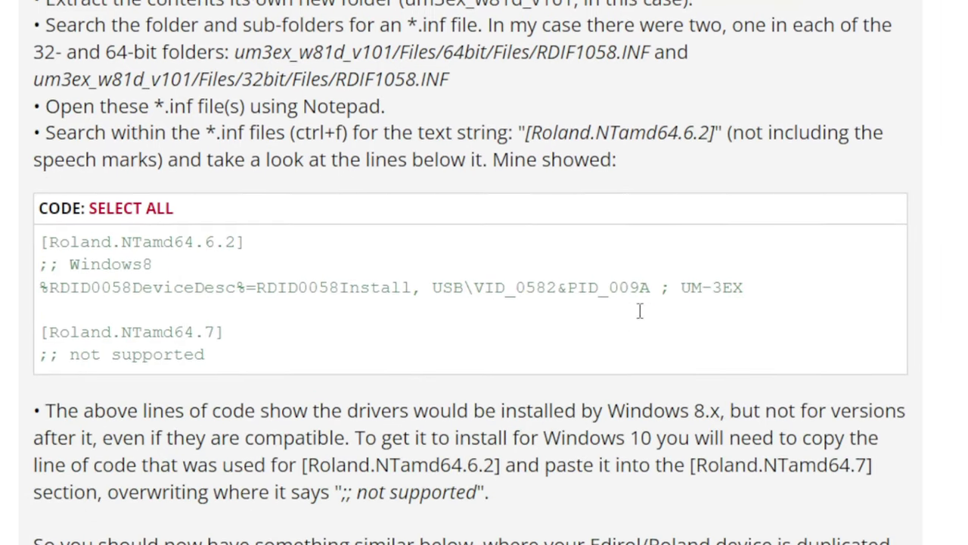
{"action": "scroll", "coordinate": [652, 333], "scroll_direction": "down", "scroll_amount": 5}
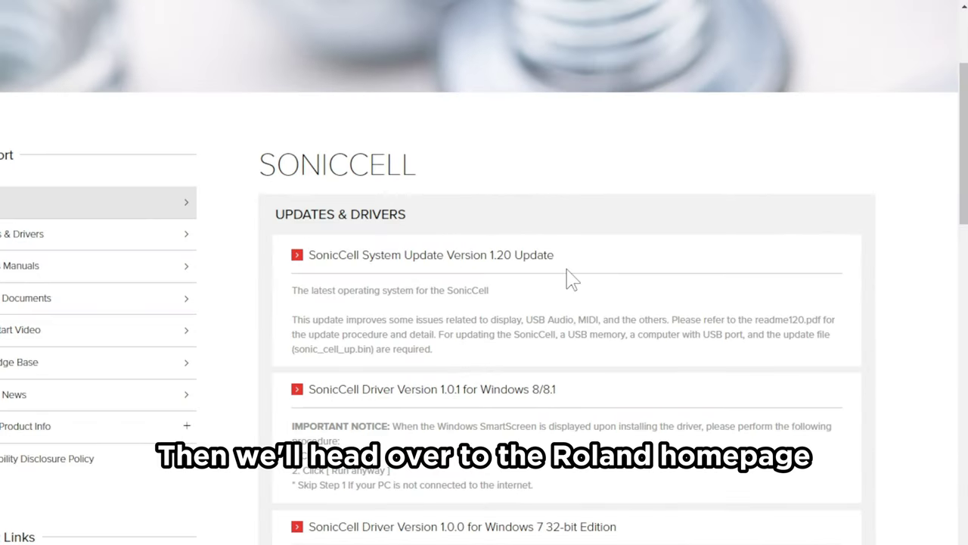
{"action": "scroll", "coordinate": [687, 316], "scroll_direction": "down", "scroll_amount": 2}
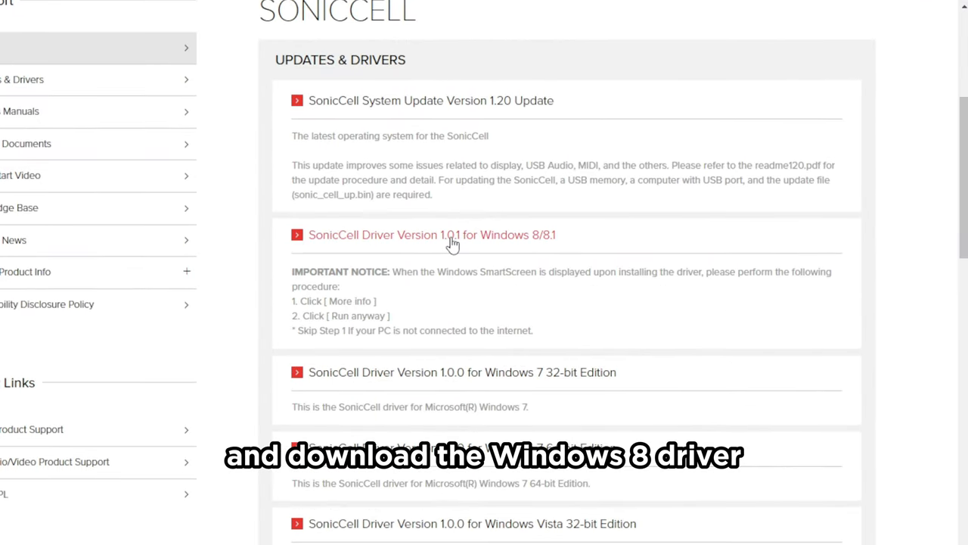
Open the SonicCell Windows 8/8.1 driver 1.0.1 page and accept the licence agreement to download it
{"action": "left_click", "coordinate": [453, 244]}
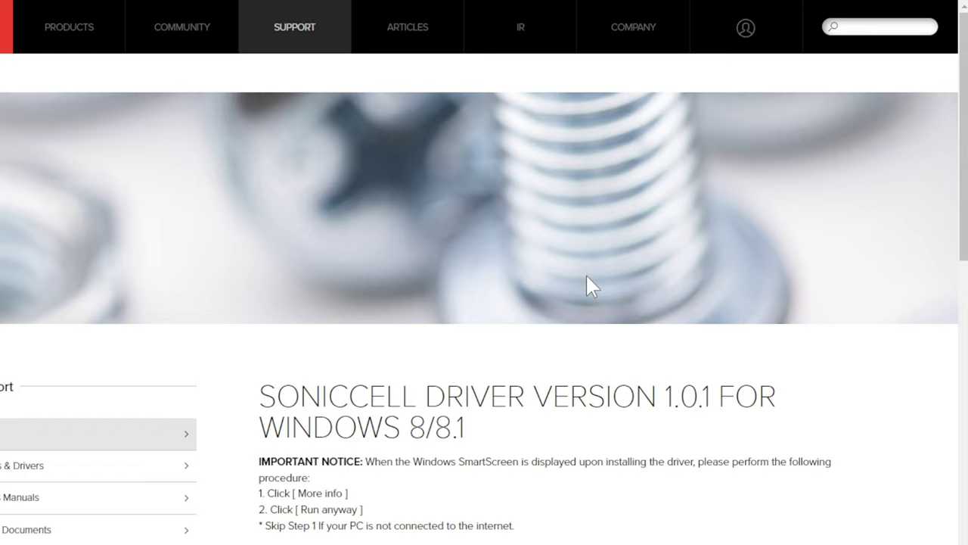
{"action": "scroll", "coordinate": [825, 369], "scroll_direction": "down", "scroll_amount": 1}
{"action": "scroll", "coordinate": [824, 369], "scroll_direction": "down", "scroll_amount": 3}
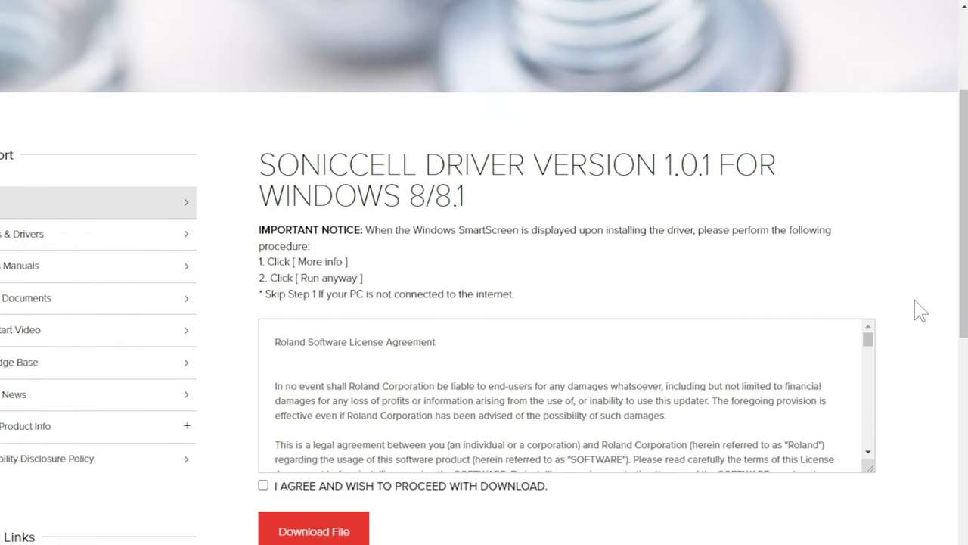
{"action": "left_click", "coordinate": [263, 486]}
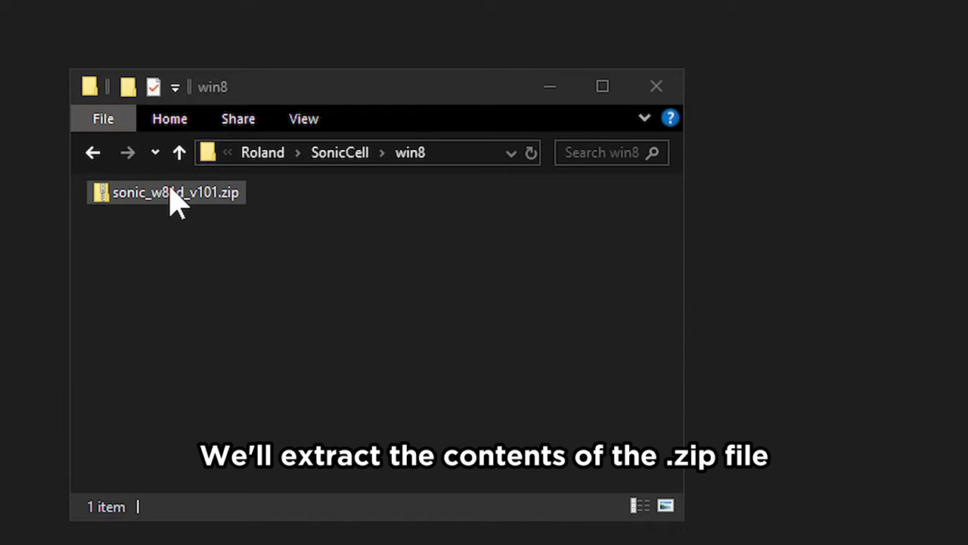
Extract the downloaded driver zip into a sonic_w81d_v101 folder
{"action": "left_click", "coordinate": [171, 198]}
{"action": "right_click", "coordinate": [171, 199]}
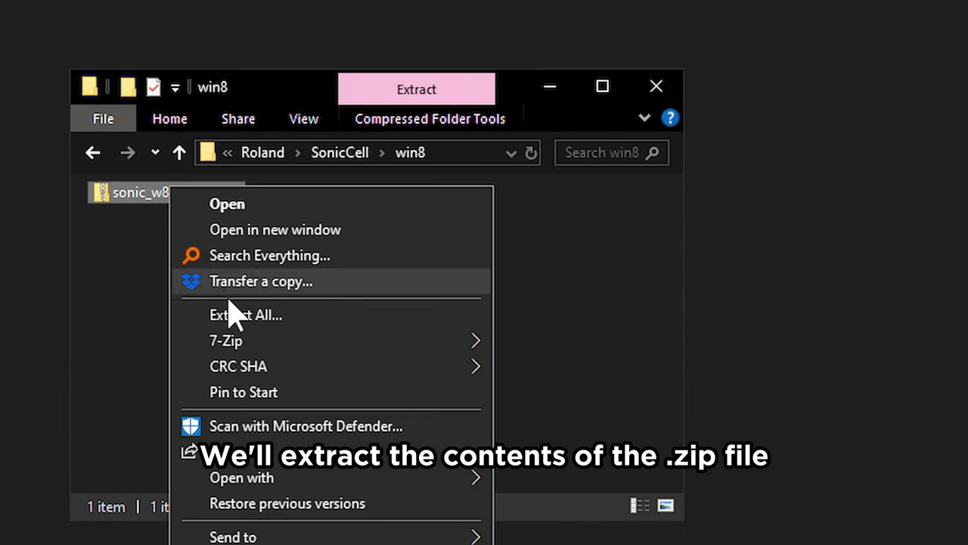
{"action": "mouse_move", "coordinate": [237, 350]}
{"action": "left_click", "coordinate": [601, 450]}
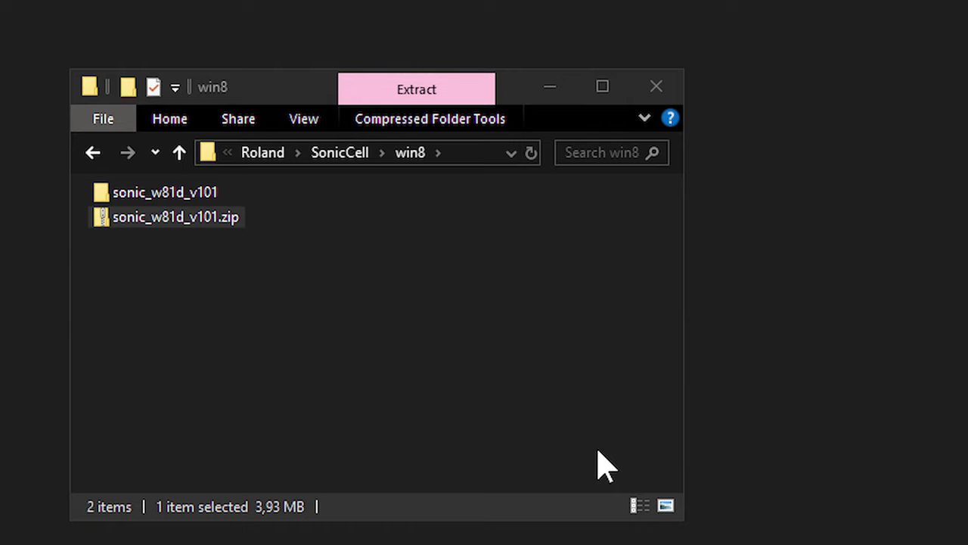
Run the driver's Uninstall.exe from sonic_w81d_v101 to remove any previously installed SonicCell driver
{"action": "double_click", "coordinate": [195, 193]}
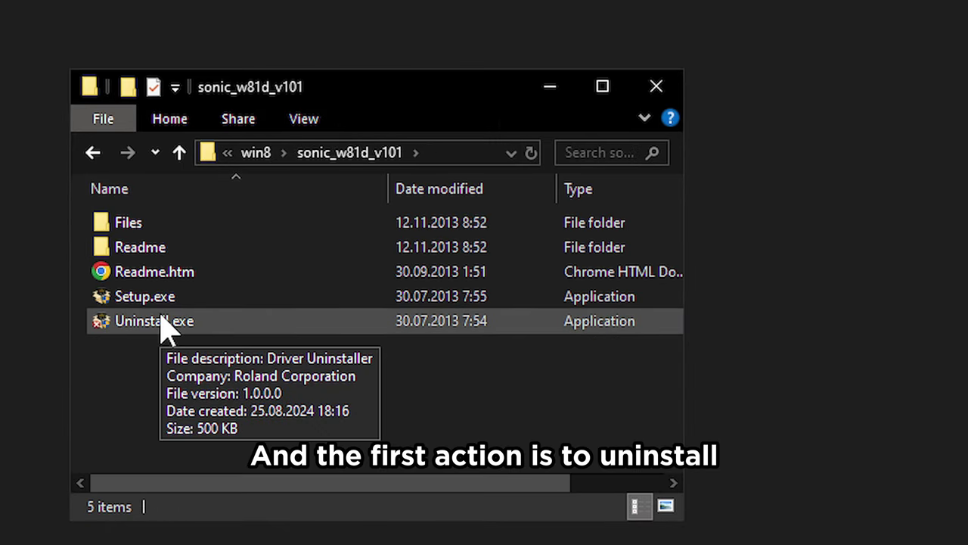
{"action": "double_click", "coordinate": [161, 319]}
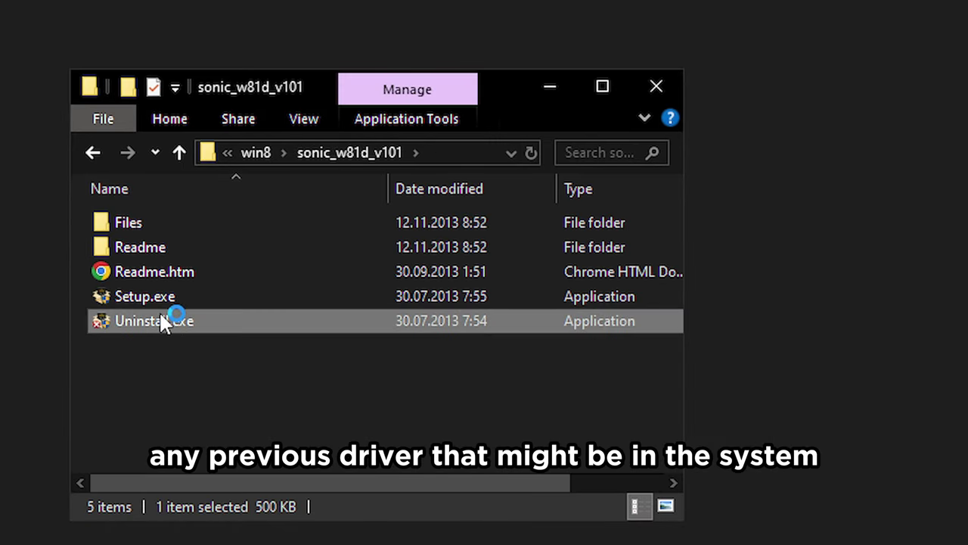
{"action": "left_click", "coordinate": [459, 490]}
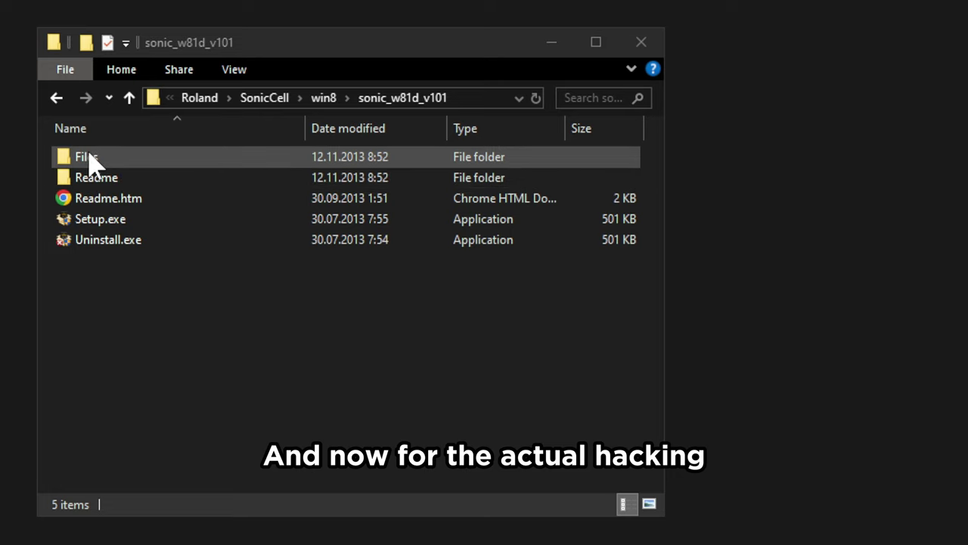
Go to Files > 64bit > Files and load RDIF1070.INF into the text editor
{"action": "double_click", "coordinate": [88, 155]}
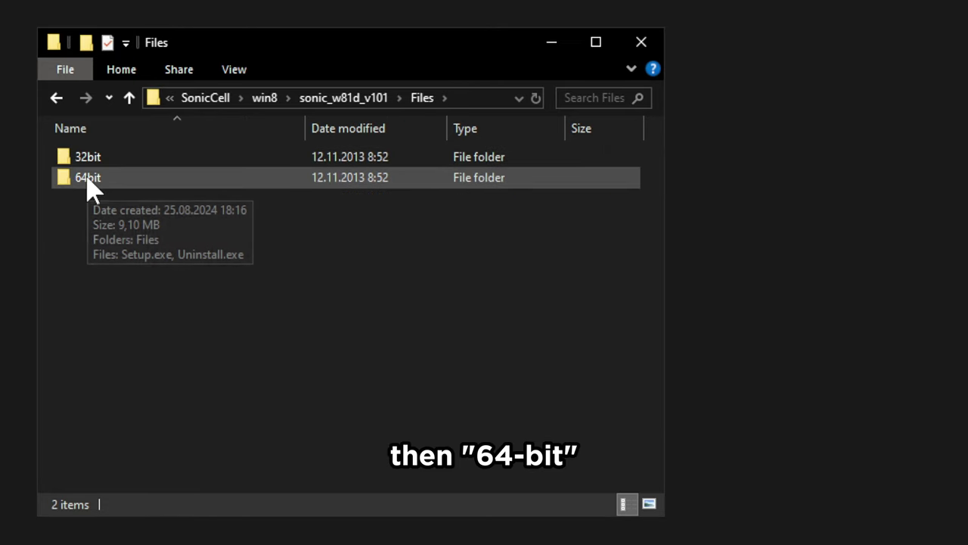
{"action": "double_click", "coordinate": [88, 178]}
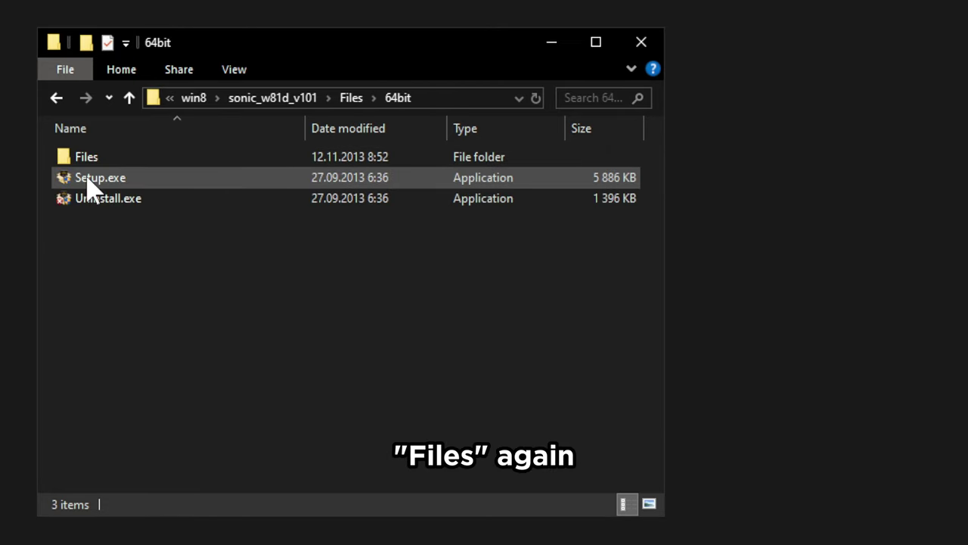
{"action": "double_click", "coordinate": [87, 157]}
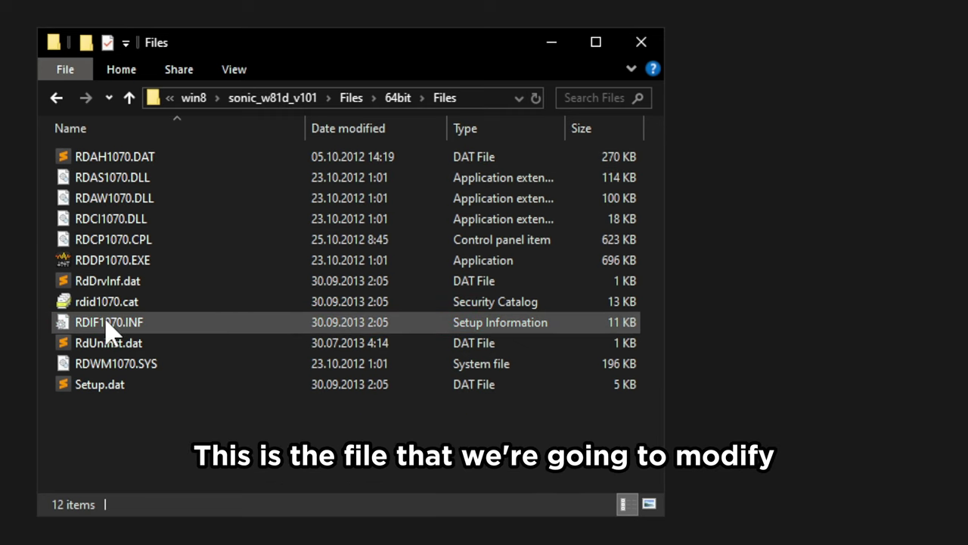
{"action": "left_click_drag", "start_coordinate": [106, 325], "coordinate": [9, 246]}
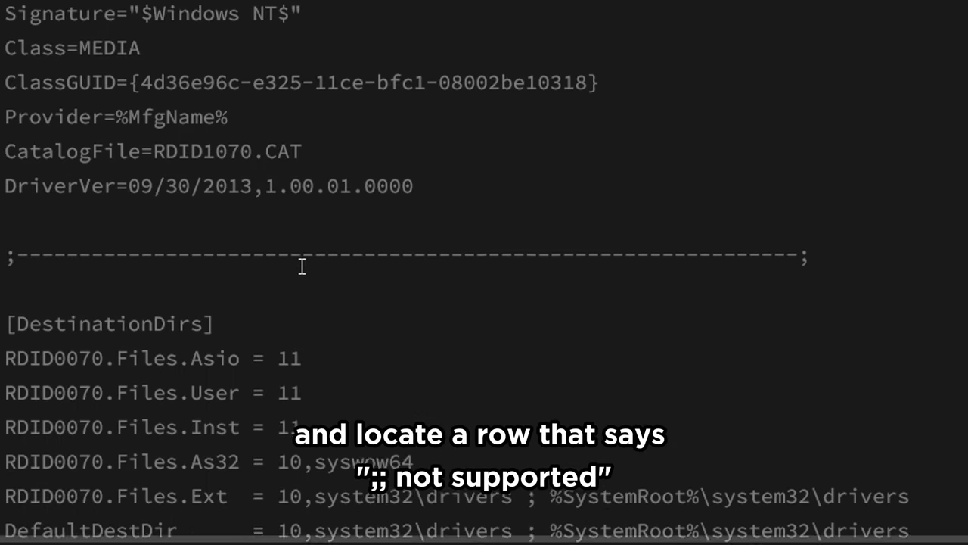
Copy the %RDID0070DeviceDesc% SonicCell device line under Roland.NTamd64.6.2
{"action": "scroll", "coordinate": [302, 267], "scroll_direction": "down", "scroll_amount": 6}
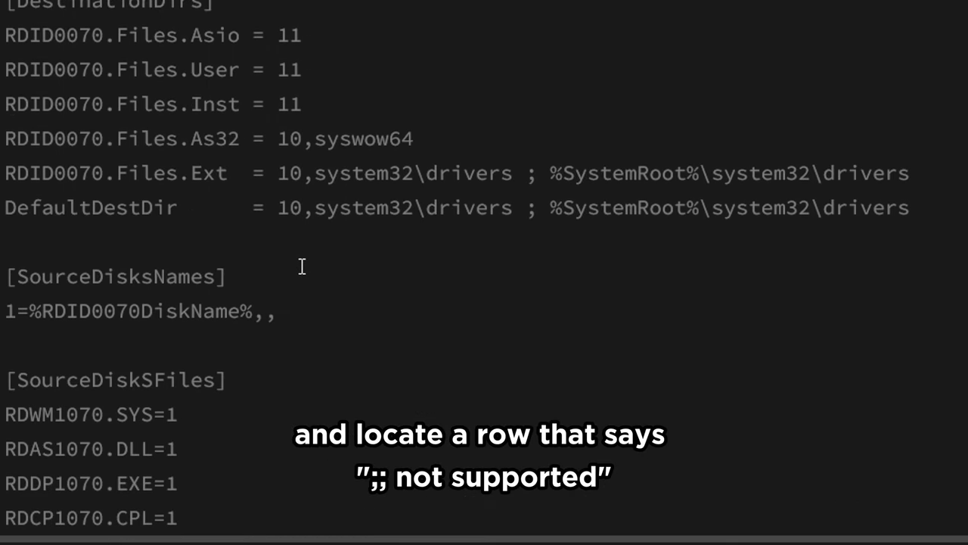
{"action": "scroll", "coordinate": [302, 266], "scroll_direction": "down", "scroll_amount": 5}
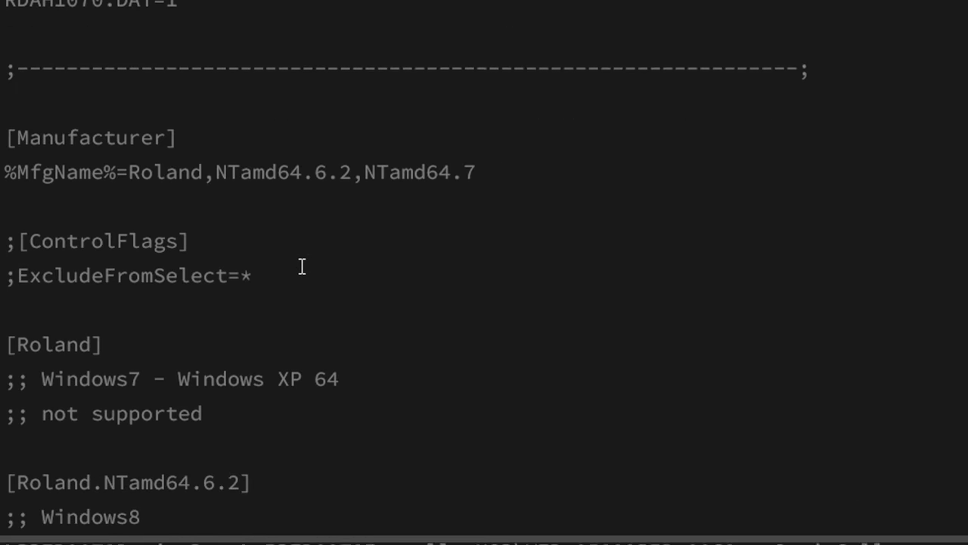
{"action": "scroll", "coordinate": [302, 267], "scroll_direction": "down", "scroll_amount": 1}
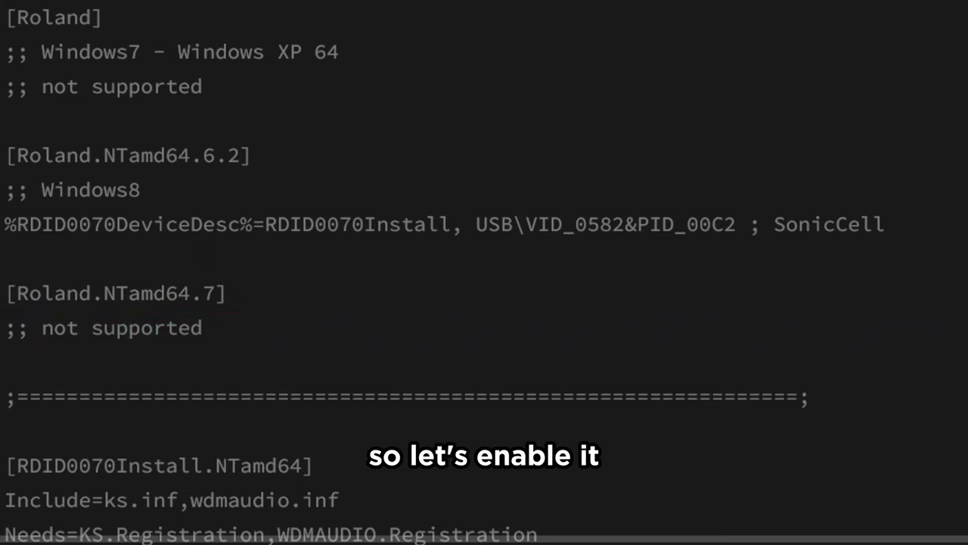
{"action": "left_click_drag", "start_coordinate": [6, 224], "coordinate": [882, 227]}
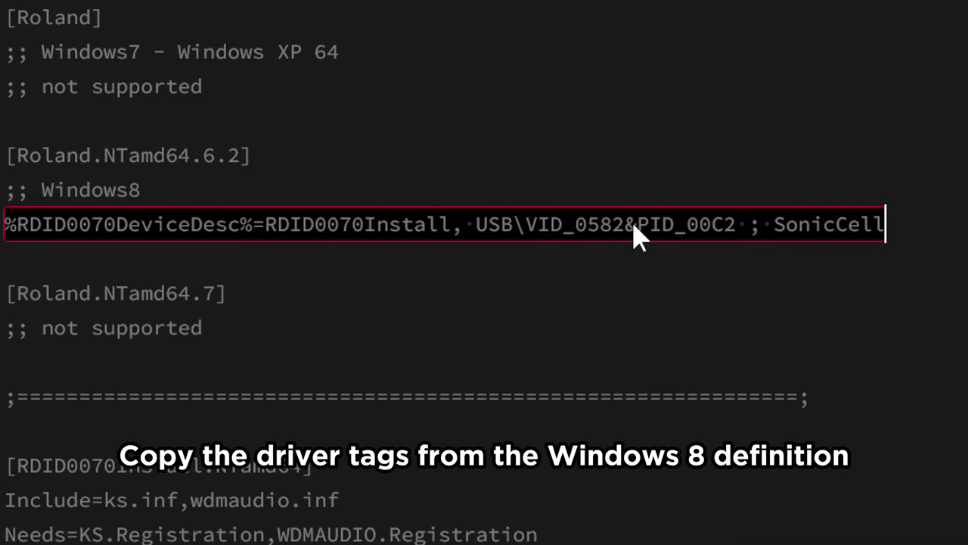
{"action": "right_click", "coordinate": [337, 231]}
{"action": "left_click", "coordinate": [372, 289]}
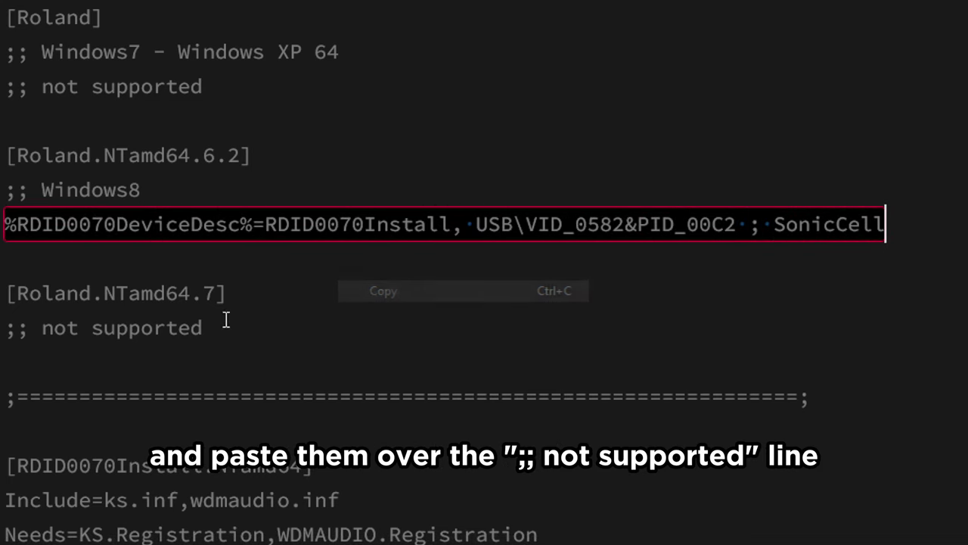
Paste the SonicCell line over ';; not supported' under Roland.NTamd64.7
{"action": "left_click_drag", "start_coordinate": [7, 330], "coordinate": [205, 326]}
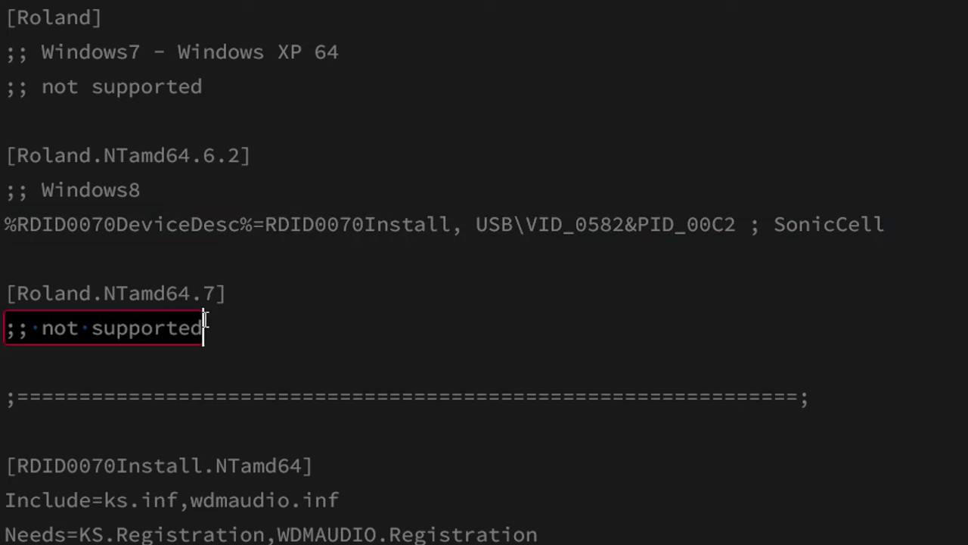
{"action": "right_click", "coordinate": [162, 342]}
{"action": "left_click", "coordinate": [191, 412]}
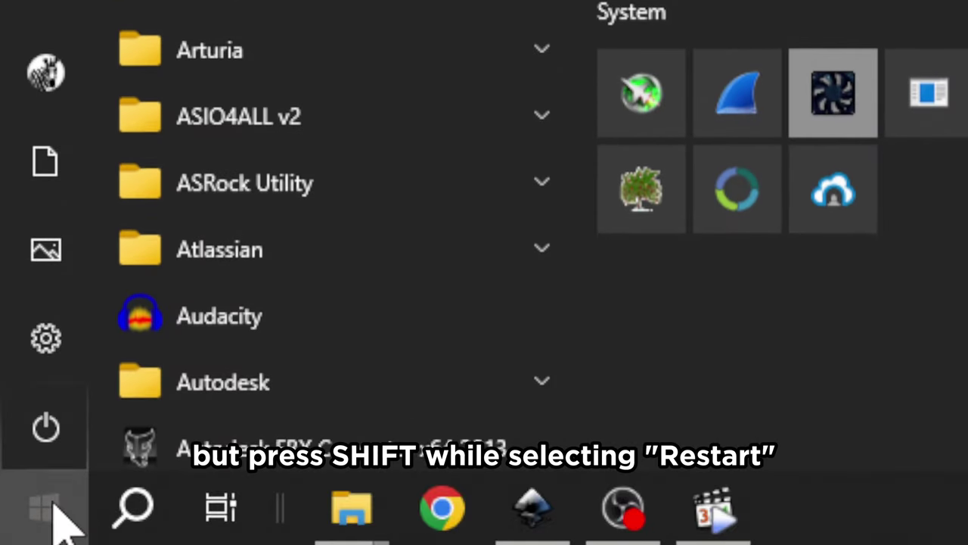
Bring up the Start menu's Power options to restart the computer
{"action": "mouse_move", "coordinate": [48, 443]}
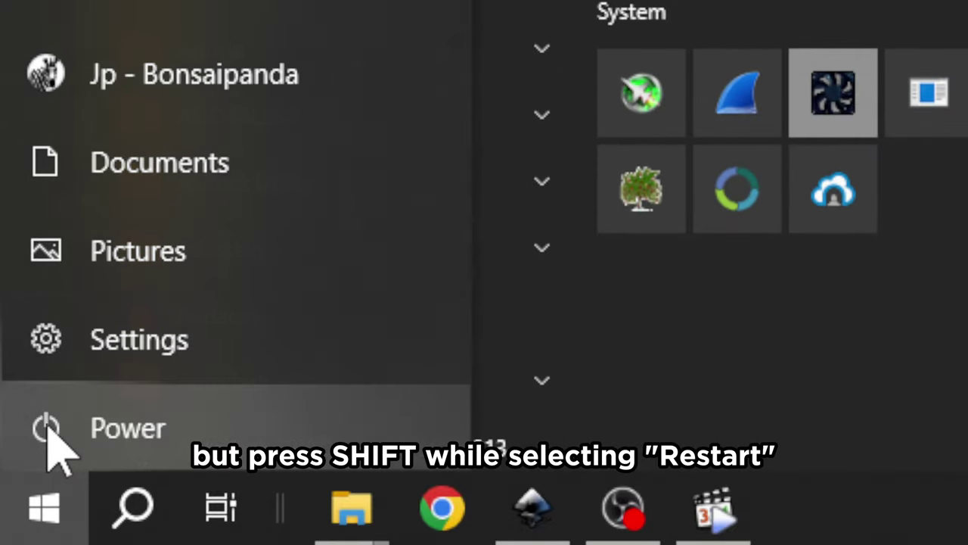
{"action": "left_click", "coordinate": [151, 431]}
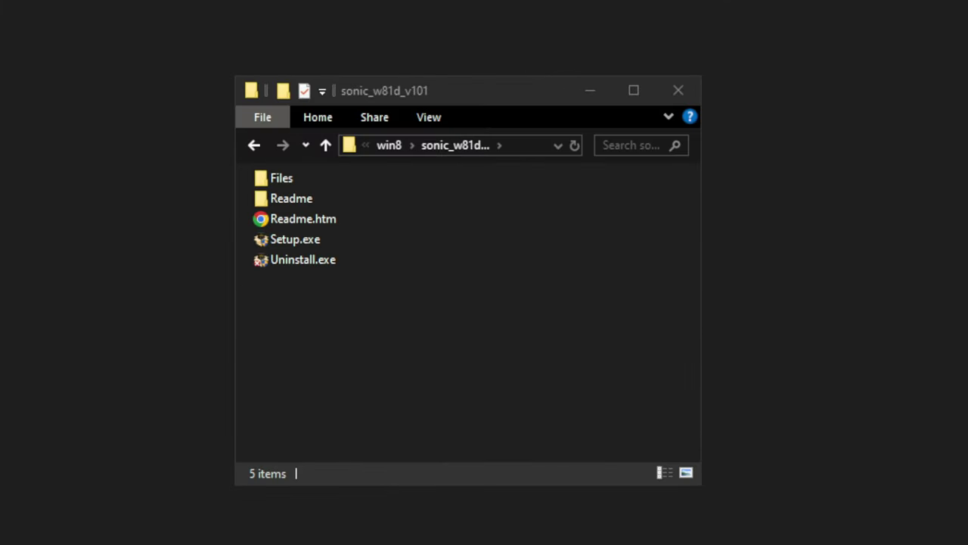
Run Setup.exe, proceed through Next, and install the unverified SonicCell driver anyway
{"action": "double_click", "coordinate": [284, 239]}
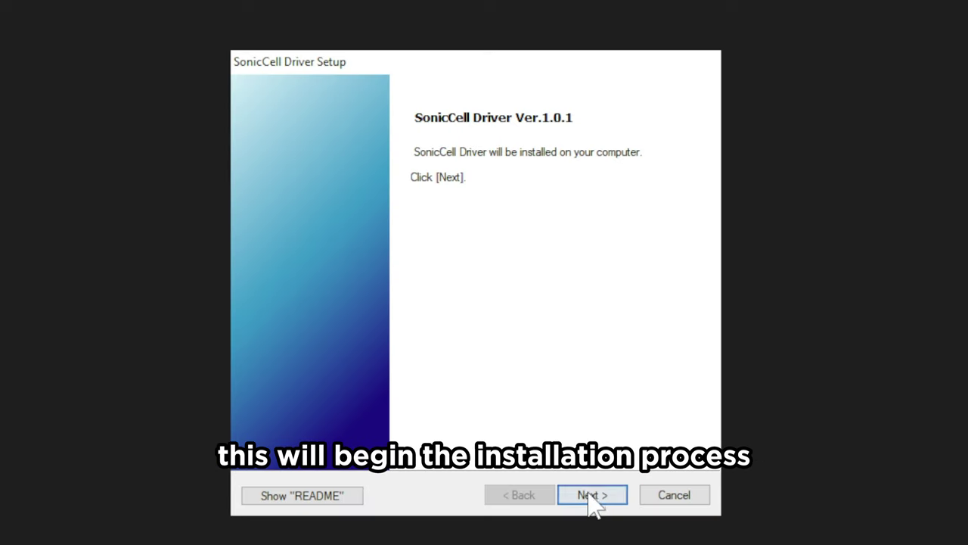
{"action": "left_click", "coordinate": [592, 495]}
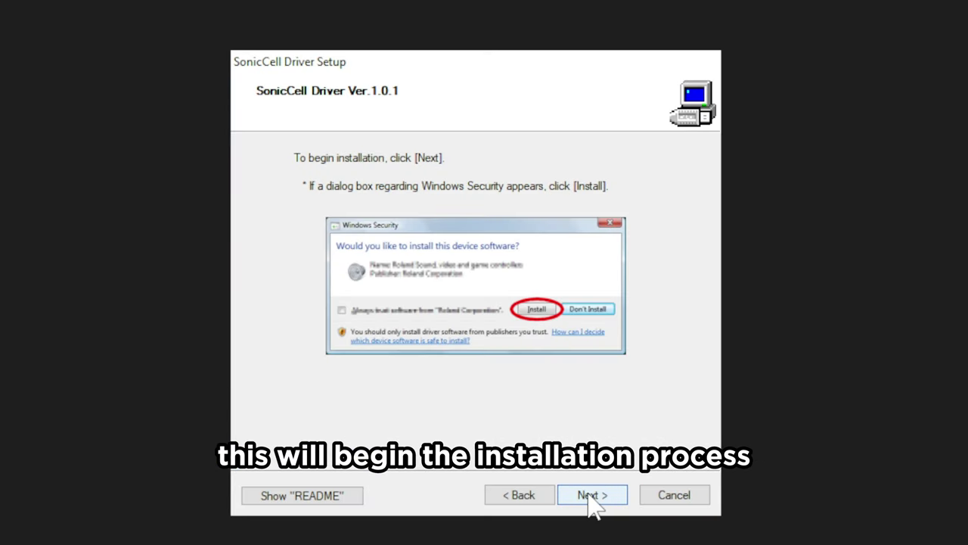
{"action": "left_click", "coordinate": [589, 499]}
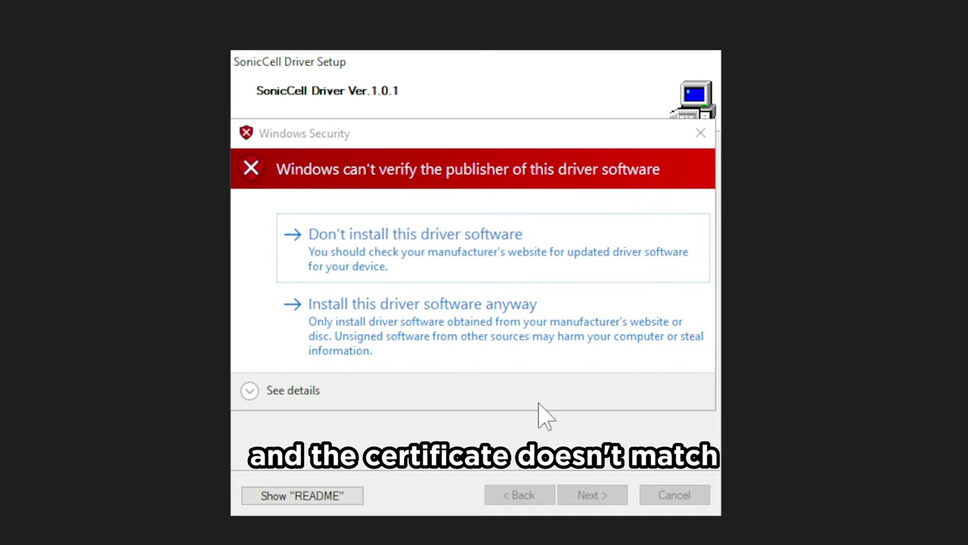
{"action": "left_click", "coordinate": [487, 334]}
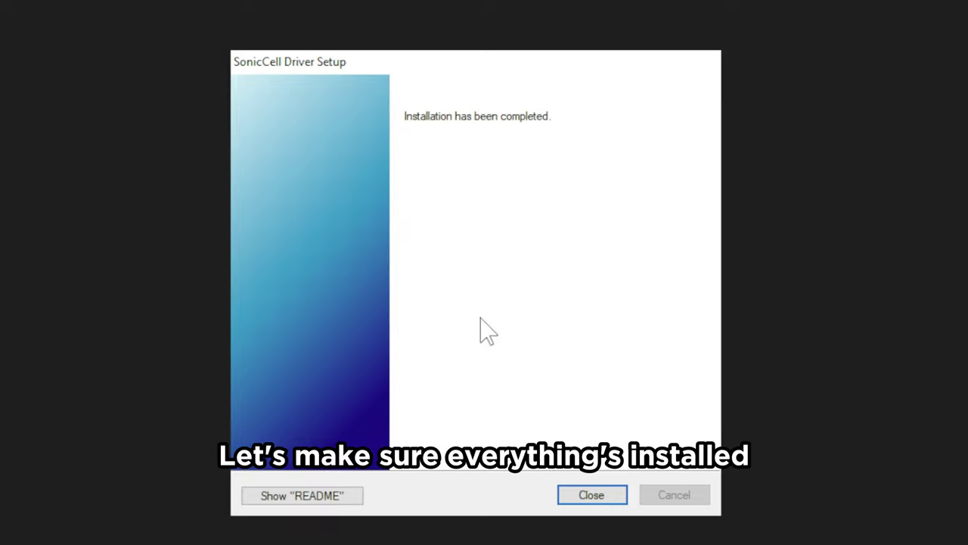
Close the finished installer and select SonicCell under Sound, video and game controllers in Device Manager
{"action": "left_click", "coordinate": [573, 501]}
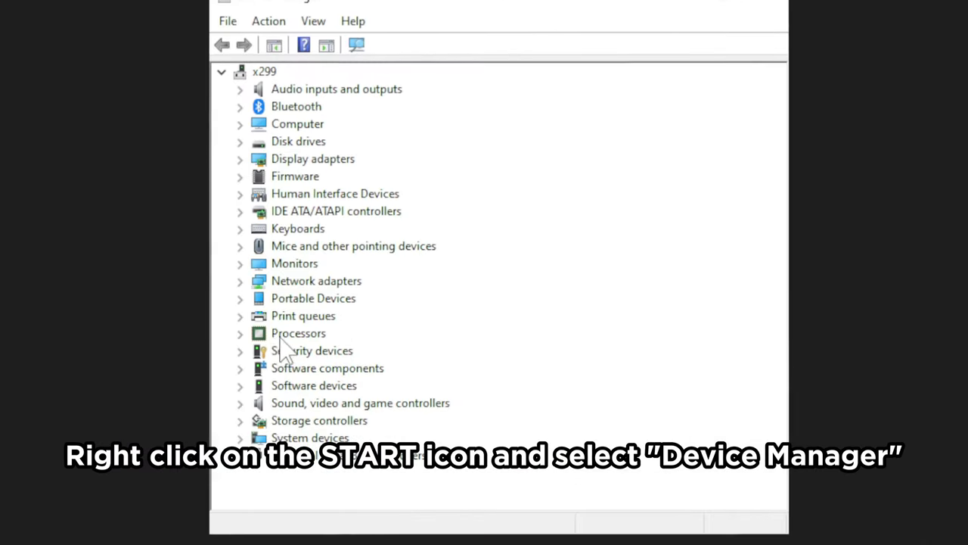
{"action": "left_click", "coordinate": [240, 403]}
{"action": "left_click", "coordinate": [319, 385]}
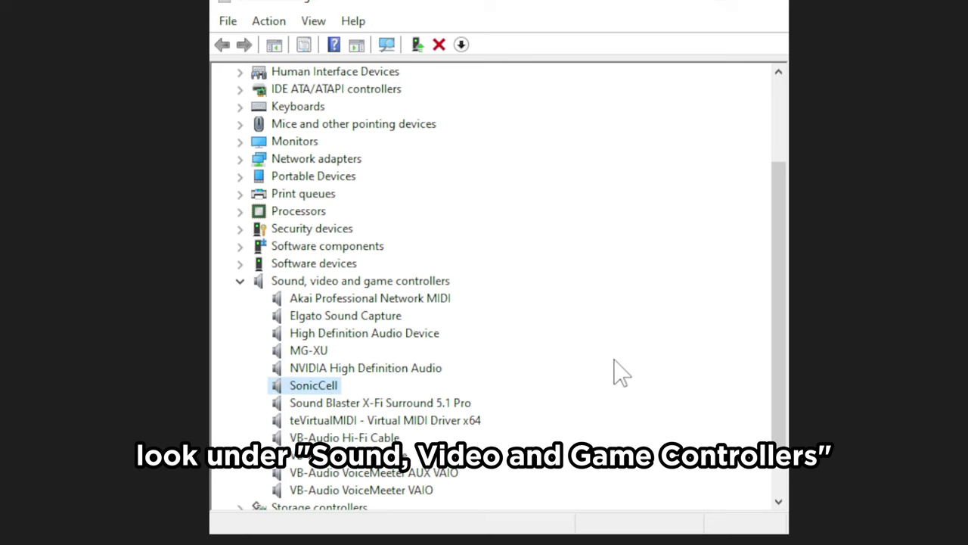